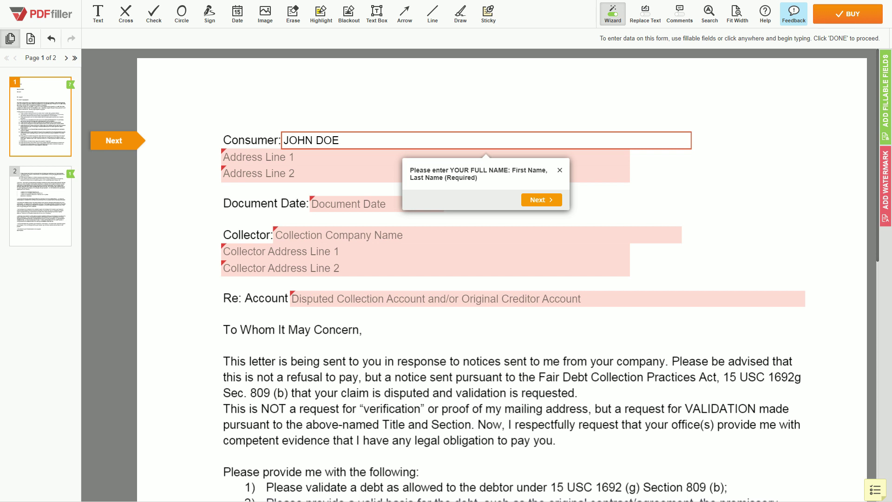
Enter consumer JOHN DOE, 123 EXAMPLE STR, UNIT 1, NEW YORK, NY 123456, and date 10/16/2019.
key(Tab)
text(123 EXAMPLE STR, UNIT 1)
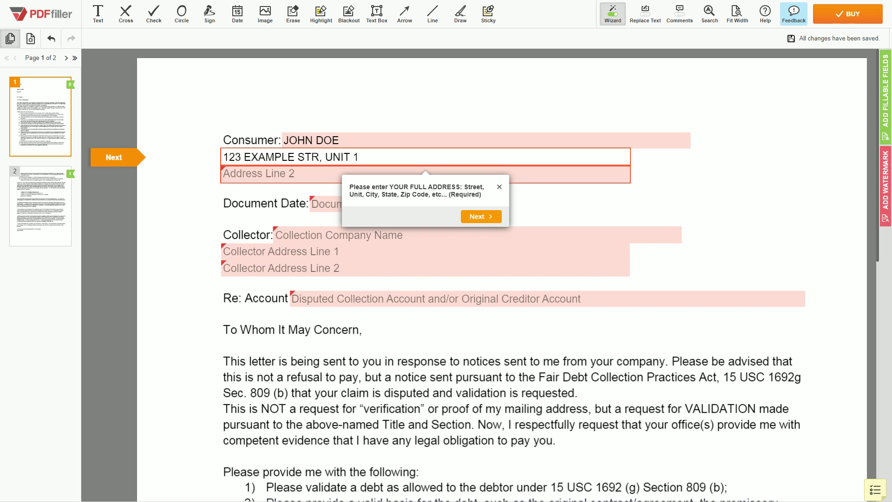
key(Tab)
text(NEW YORK, NY 123456)
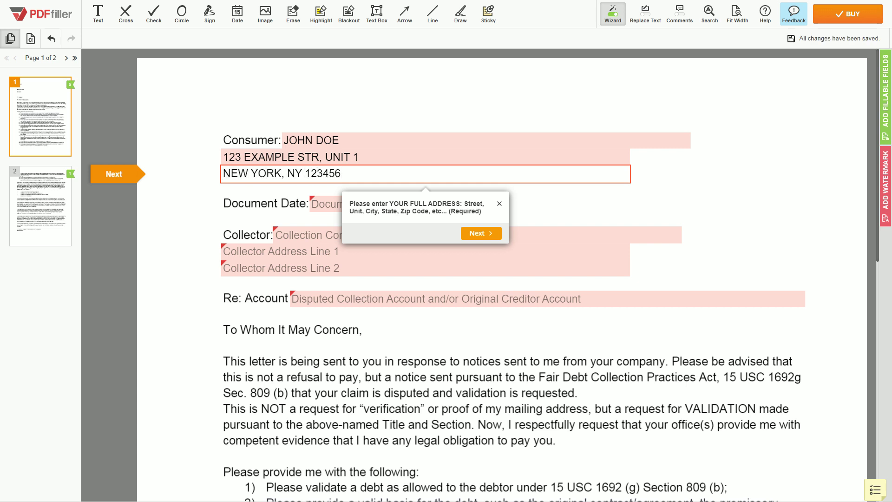
key(Tab)
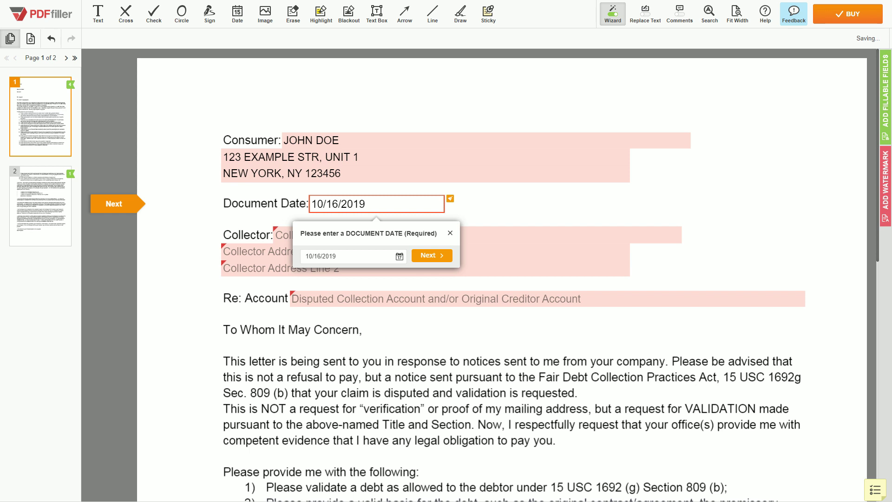
Enter collector EXAMPLE COLLECTOR LLC, P.O. BOX 123, MIAMI, FL 12345.
key(Tab)
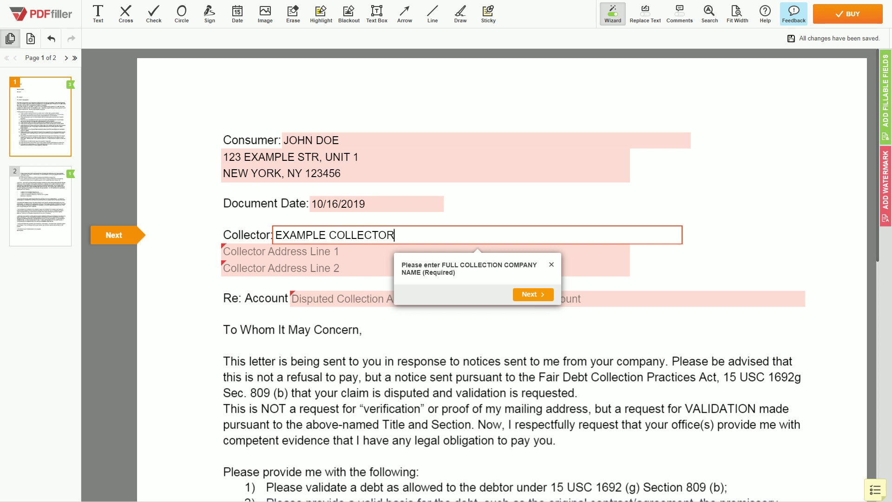
key(Tab)
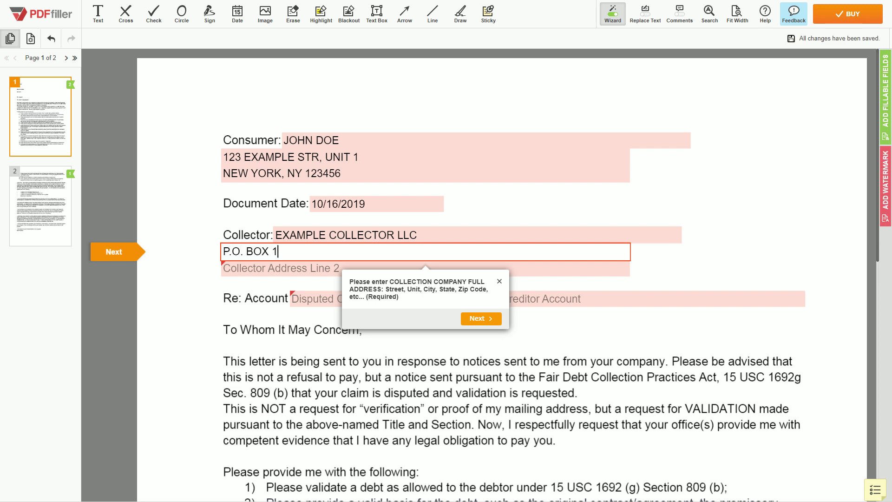
key(Tab)
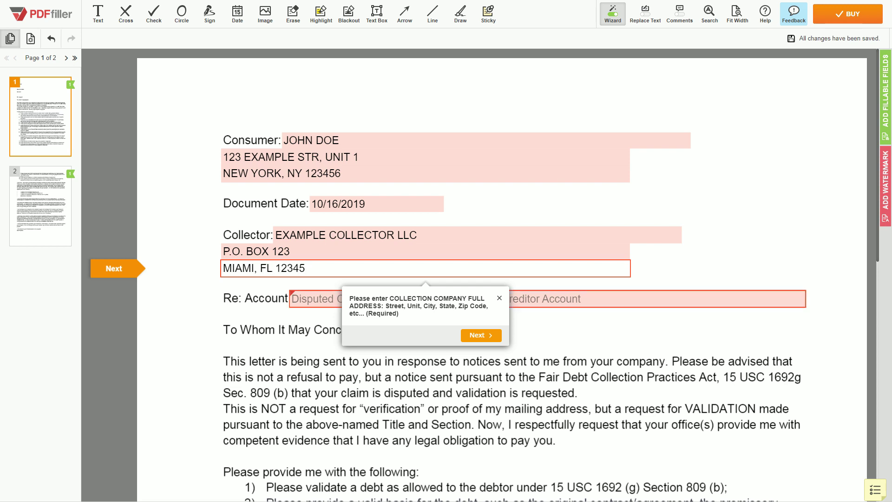
key(Tab)
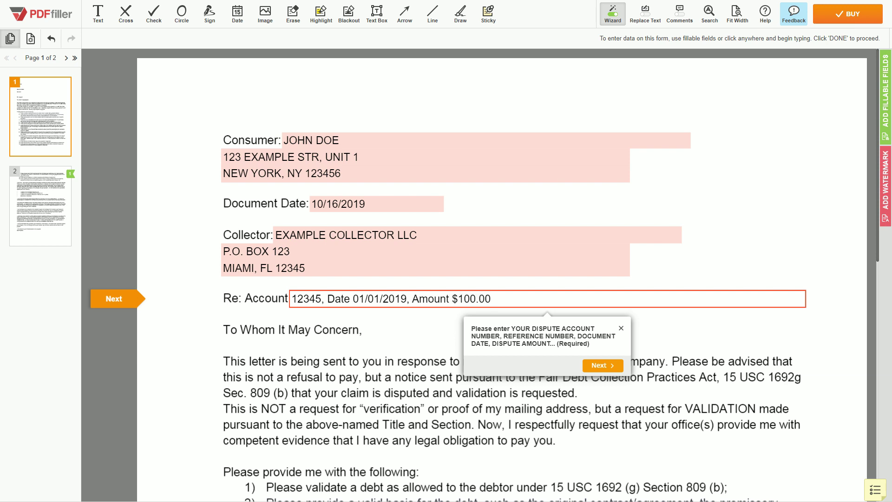
Confirm JOHN DOE as the closing name under Best Regards on page 2.
scroll(484, 275, down, 1)
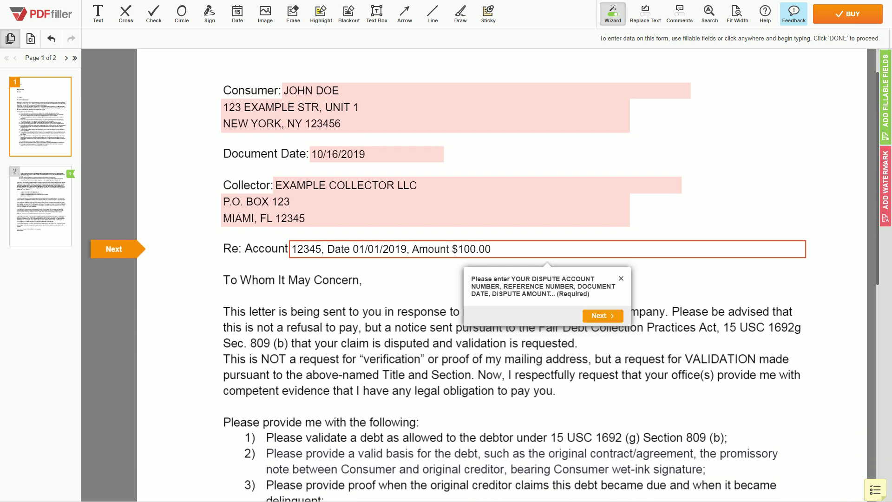
scroll(484, 275, down, 1)
scroll(485, 275, down, 1)
scroll(484, 275, down, 1)
scroll(484, 275, down, 1)
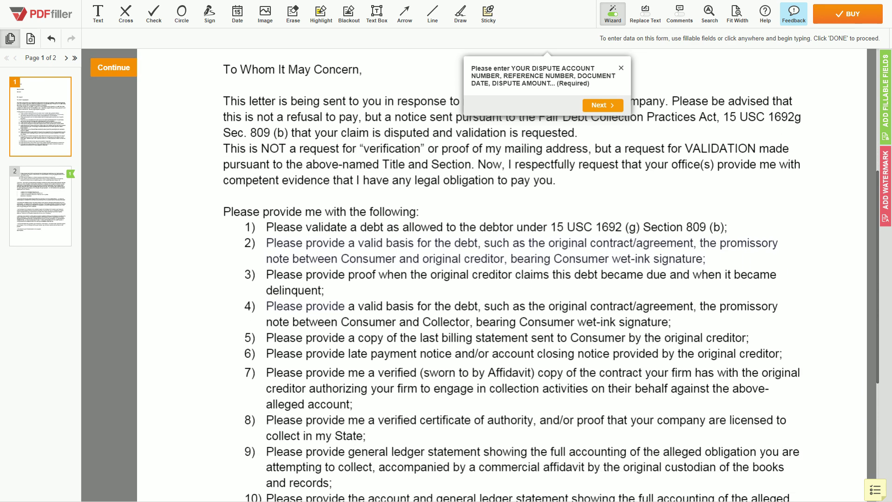
scroll(484, 275, down, 2)
scroll(484, 275, down, 2)
scroll(484, 276, down, 1)
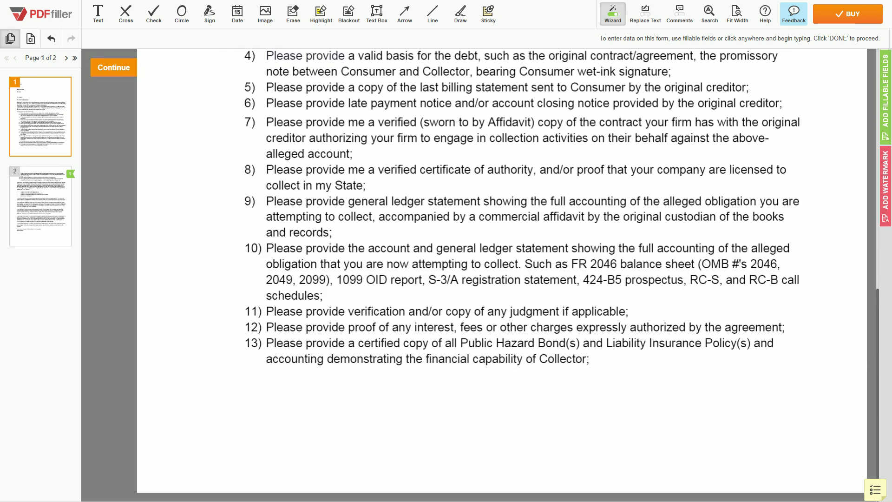
scroll(483, 276, down, 5)
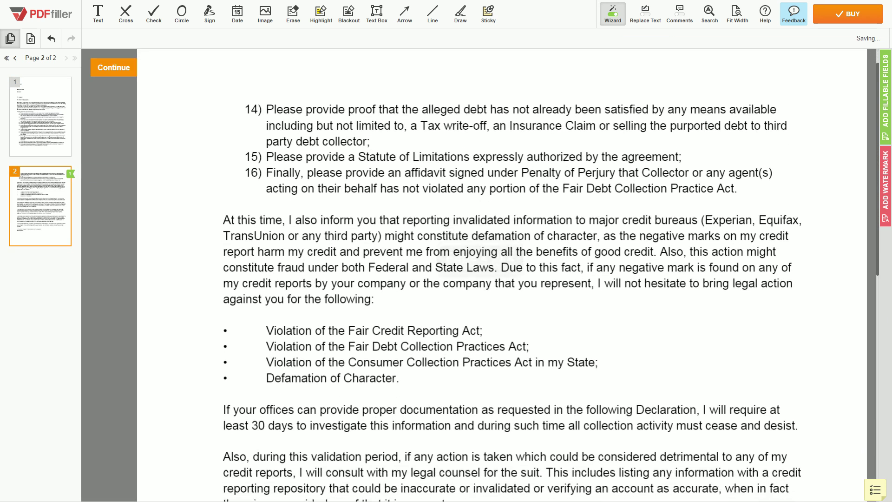
scroll(484, 275, down, 5)
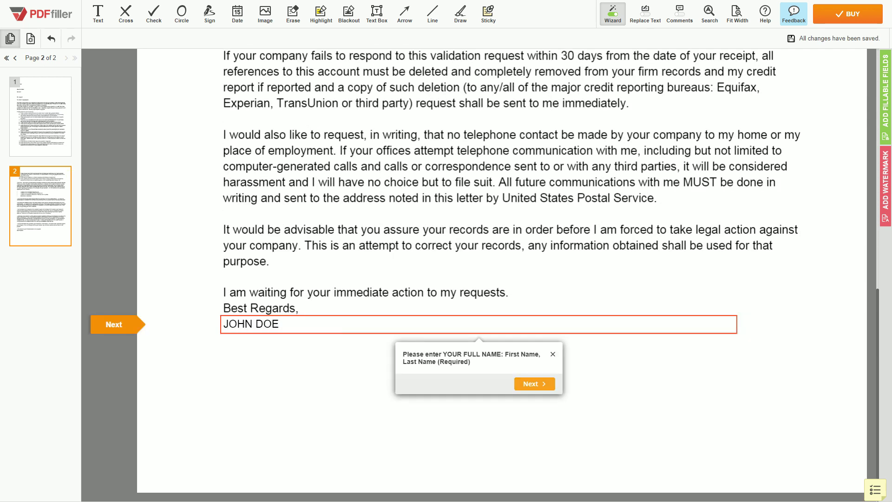
key(Return)
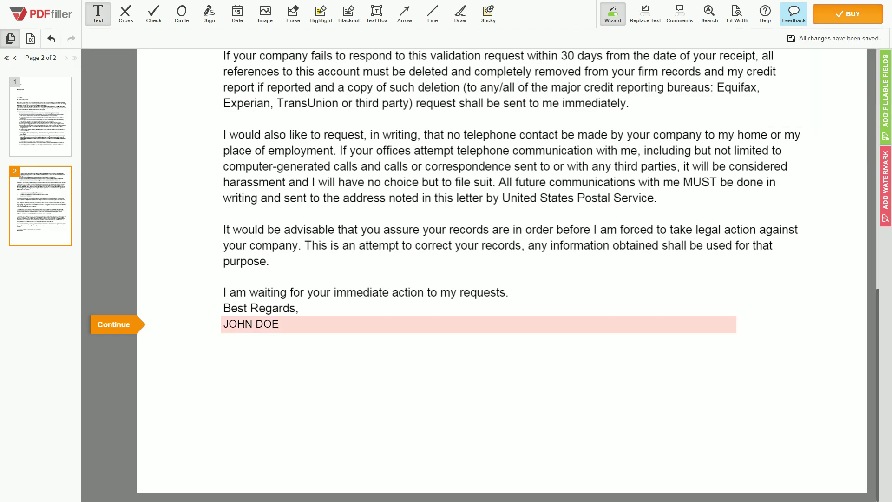
Confirm the Are You Sure? prompt to submit the completed letter.
key(Return)
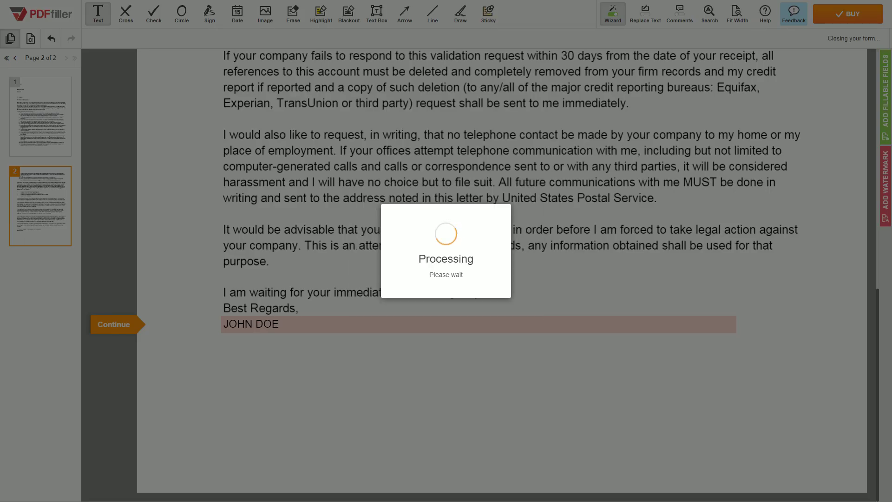